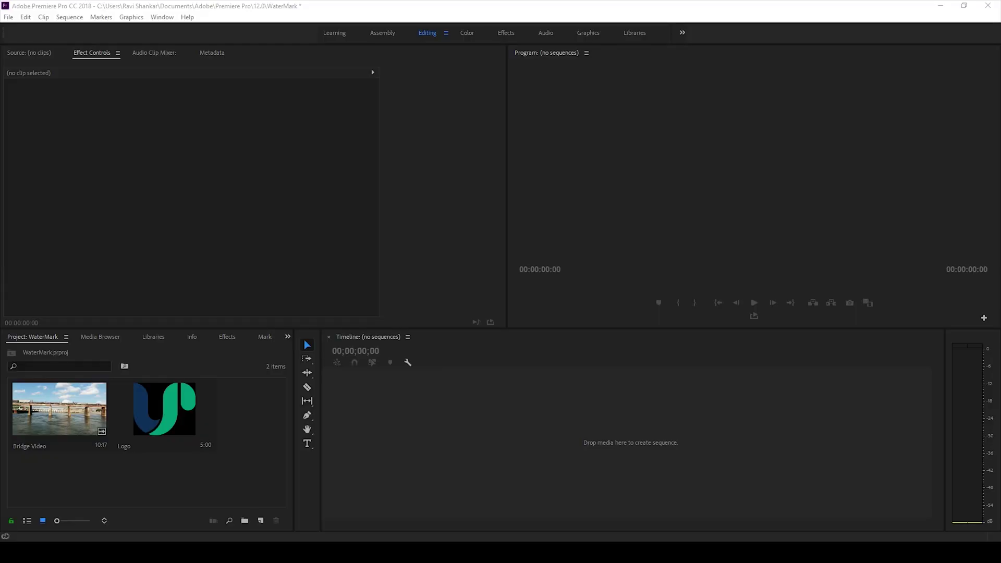
# Select the Bridge Video clip in the WaterMark project.
pyautogui.click(59, 415)
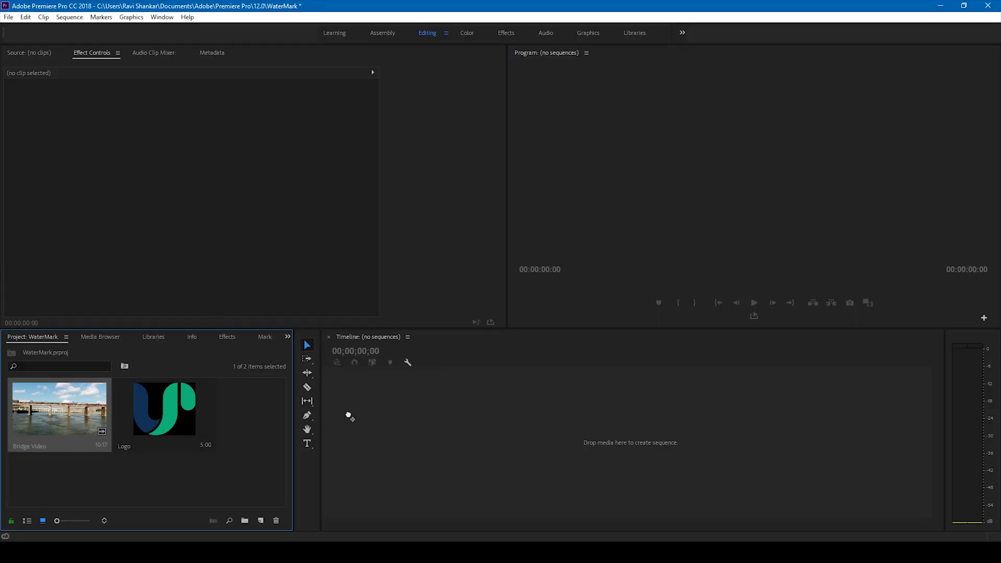
# Create a Bridge Video sequence from the clip and widen the Program monitor.
pyautogui.moveTo(349, 415); pyautogui.dragTo(348, 413)
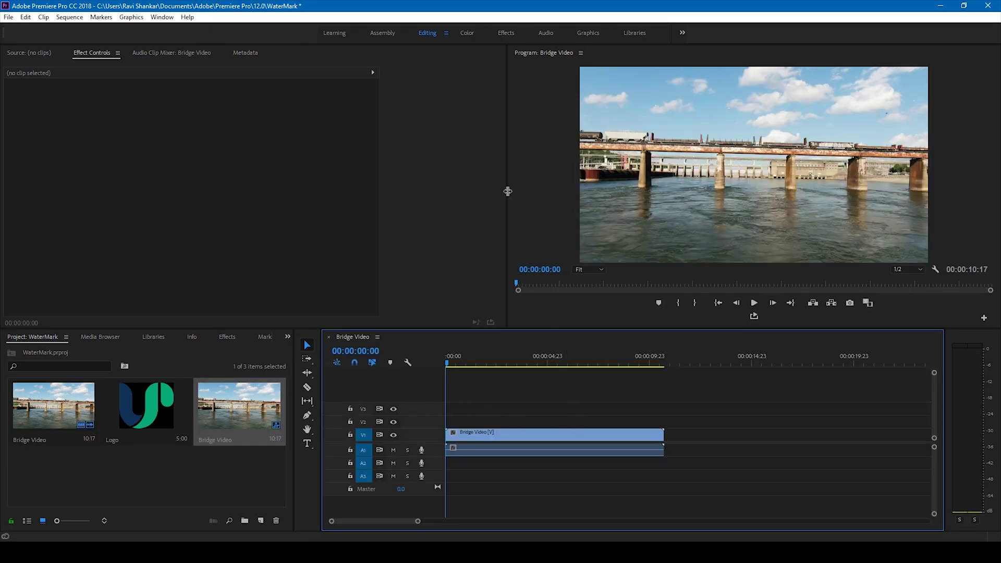
pyautogui.moveTo(507, 194); pyautogui.dragTo(306, 200)
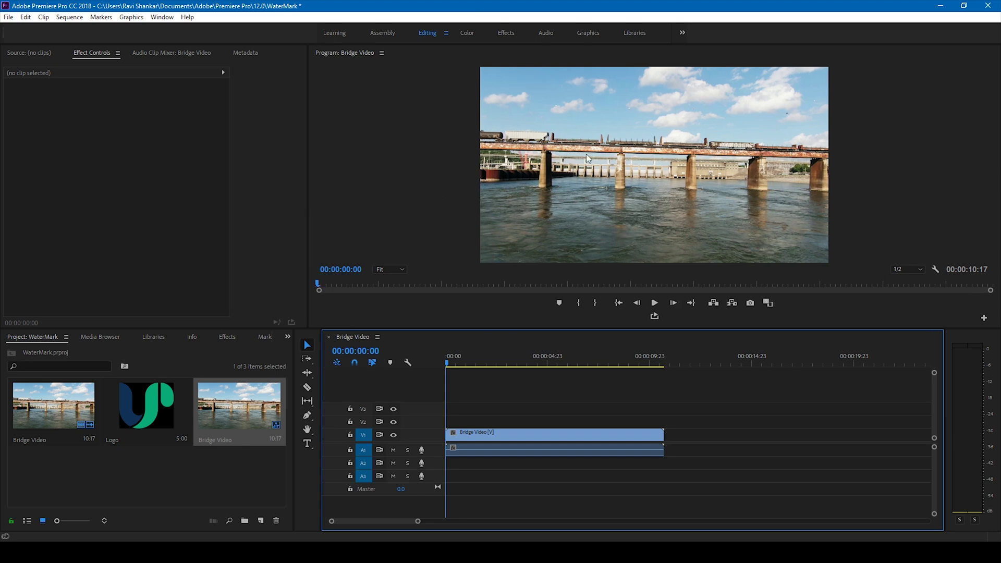
pyautogui.click(306, 445)
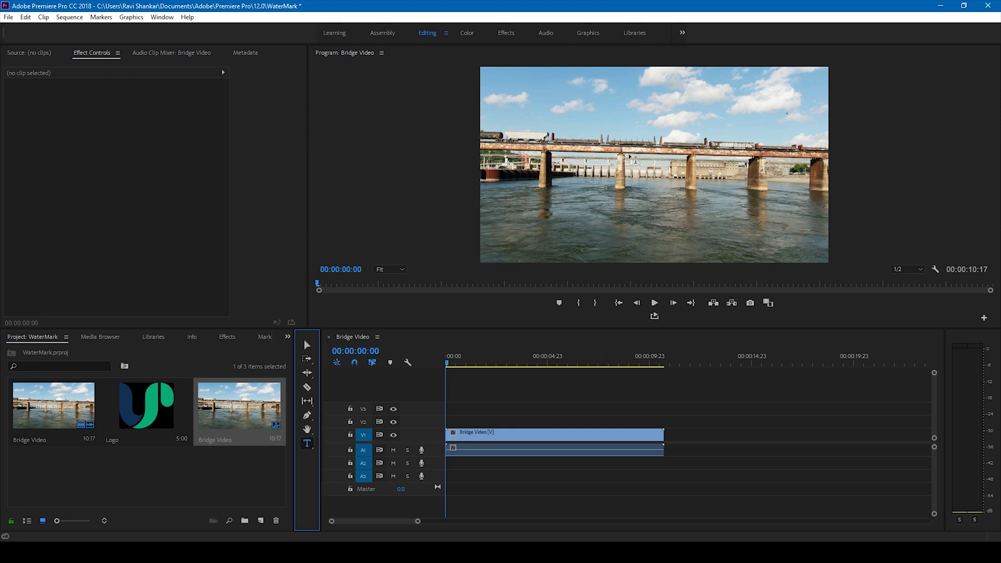
# Add WATERMARK text over the bridge and reduce its font size to 170 to fit one line.
pyautogui.click(558, 135)
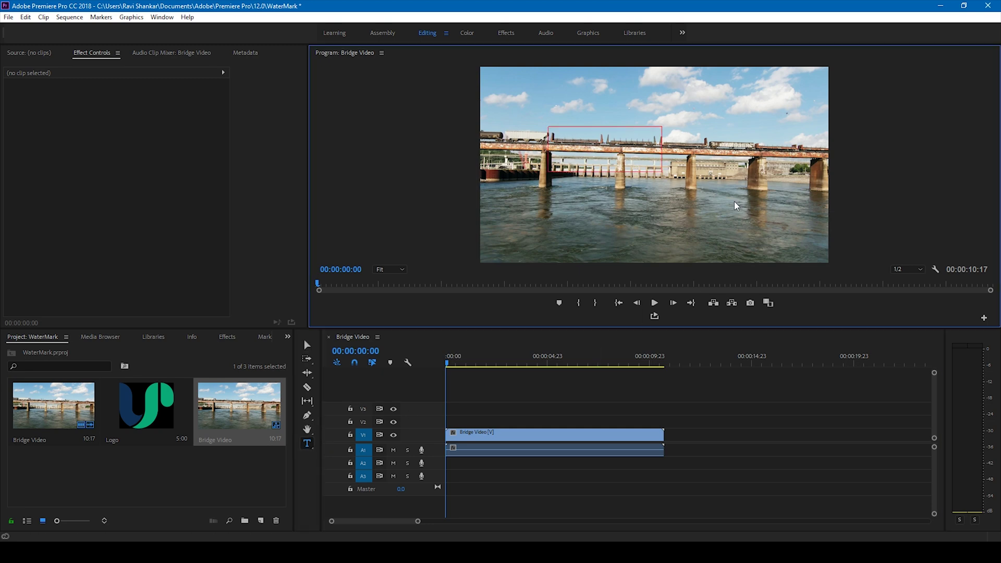
pyautogui.moveTo(758, 215); pyautogui.dragTo(762, 214)
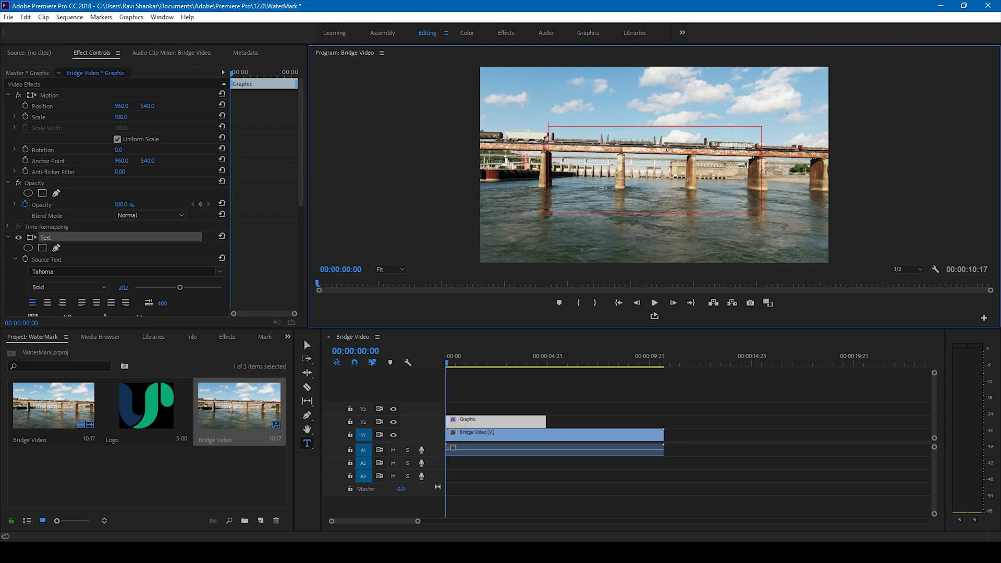
pyautogui.write('W')
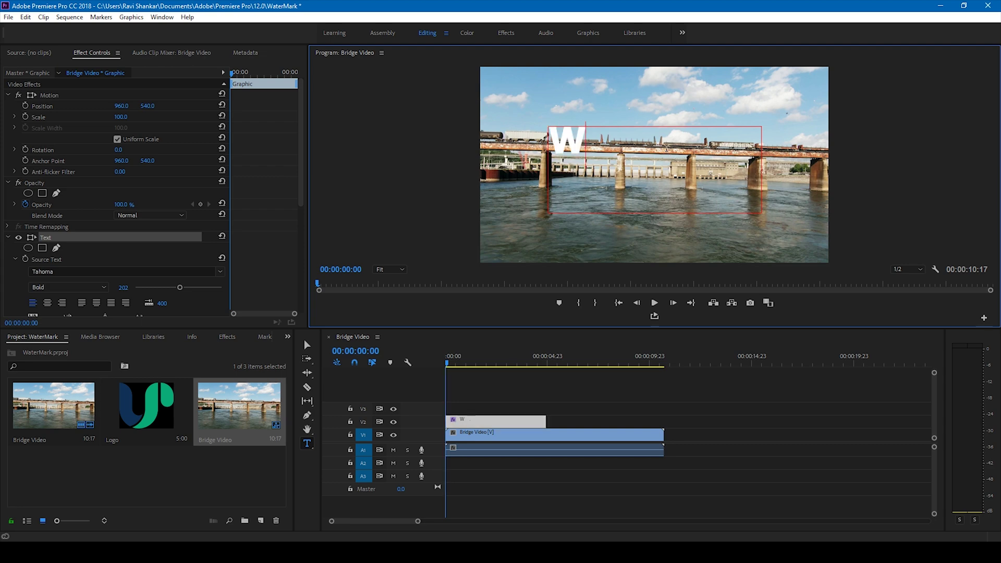
pyautogui.write('ATERMARK')
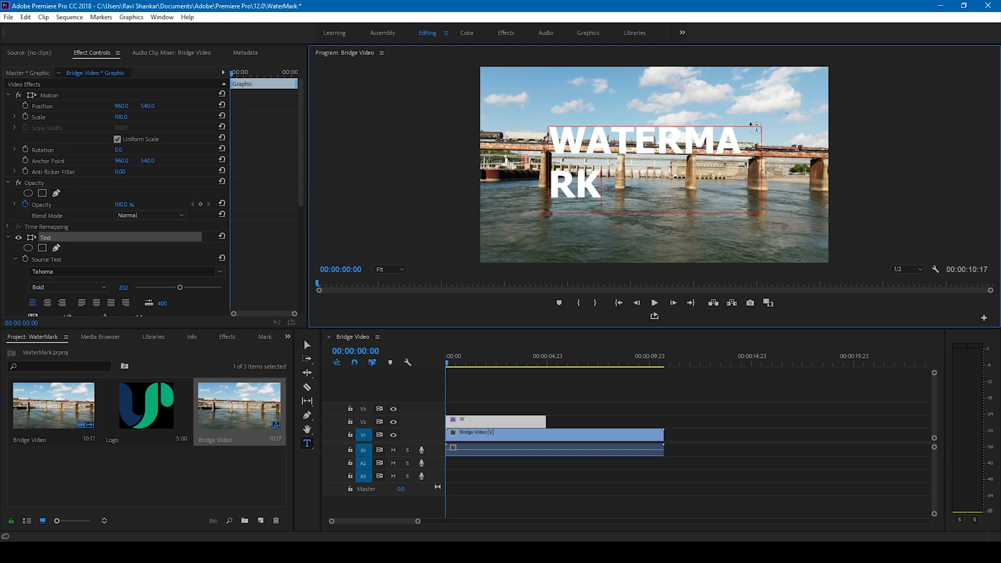
pyautogui.hotkey('ctrl', 'a')
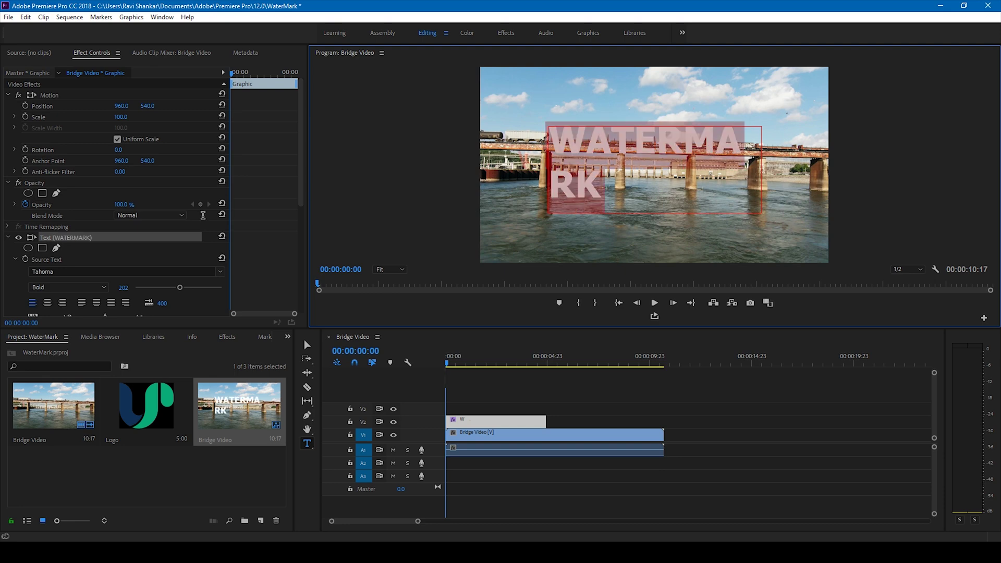
pyautogui.moveTo(124, 288); pyautogui.dragTo(109, 287)
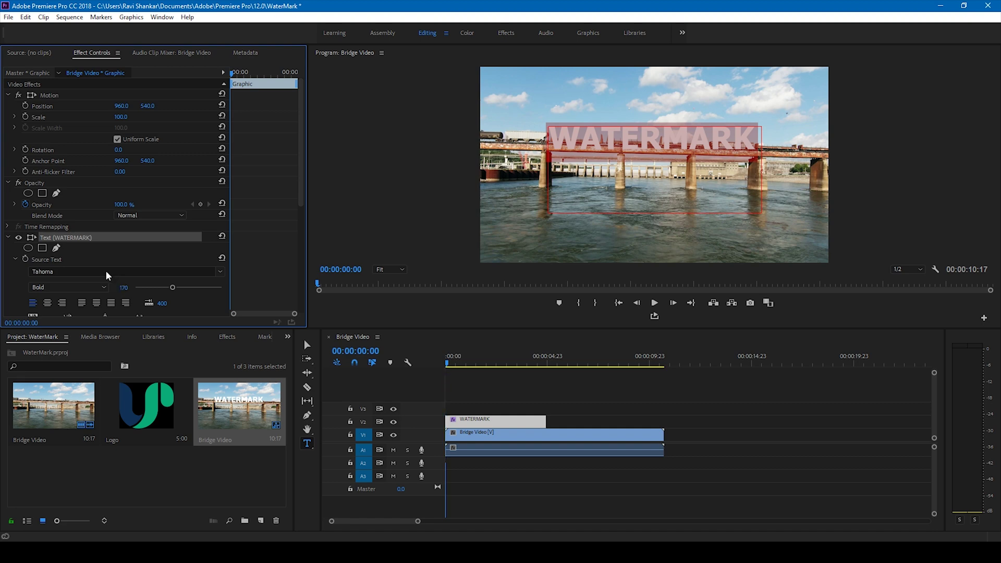
pyautogui.click(220, 271)
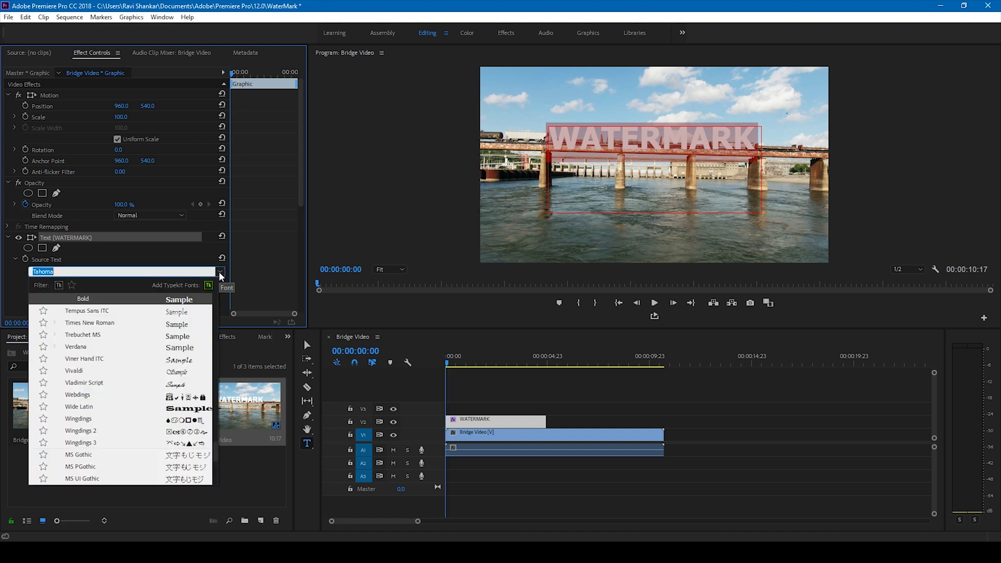
# Set the WATERMARK text to Calibri Bold and enlarge it to about size 192.
pyautogui.scroll(15, 138, 348)
pyautogui.scroll(4, 138, 349)
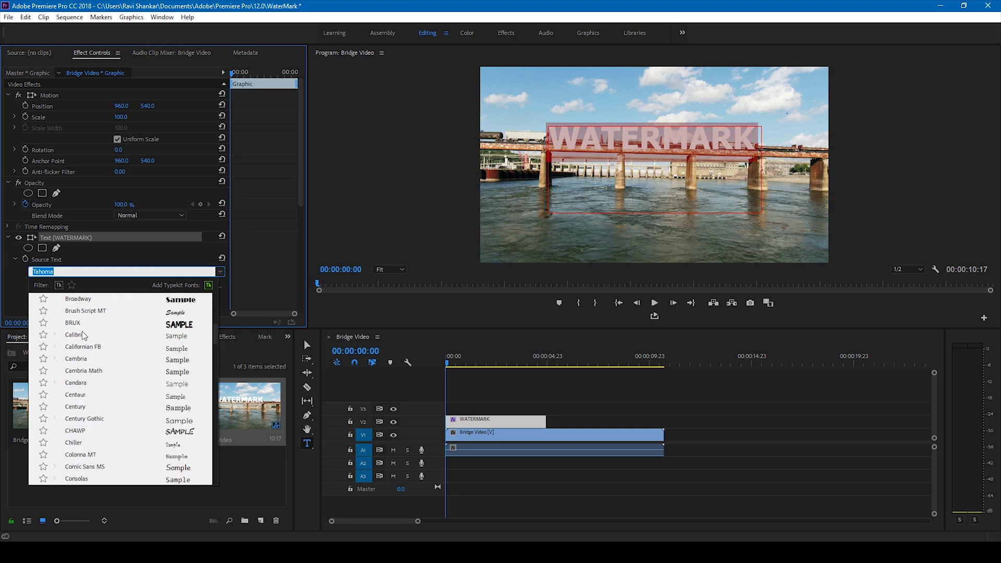
pyautogui.click(80, 334)
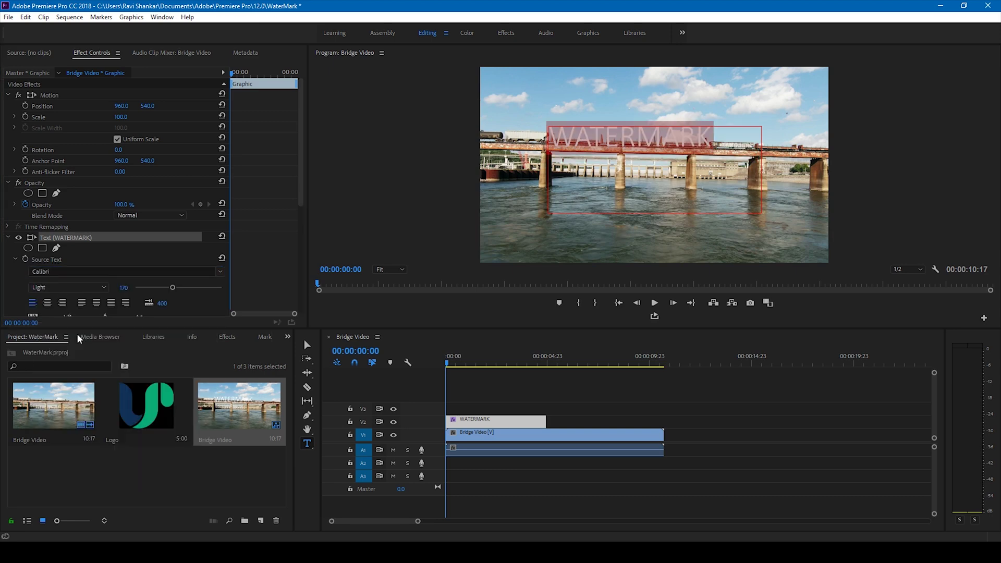
pyautogui.click(104, 287)
pyautogui.click(52, 343)
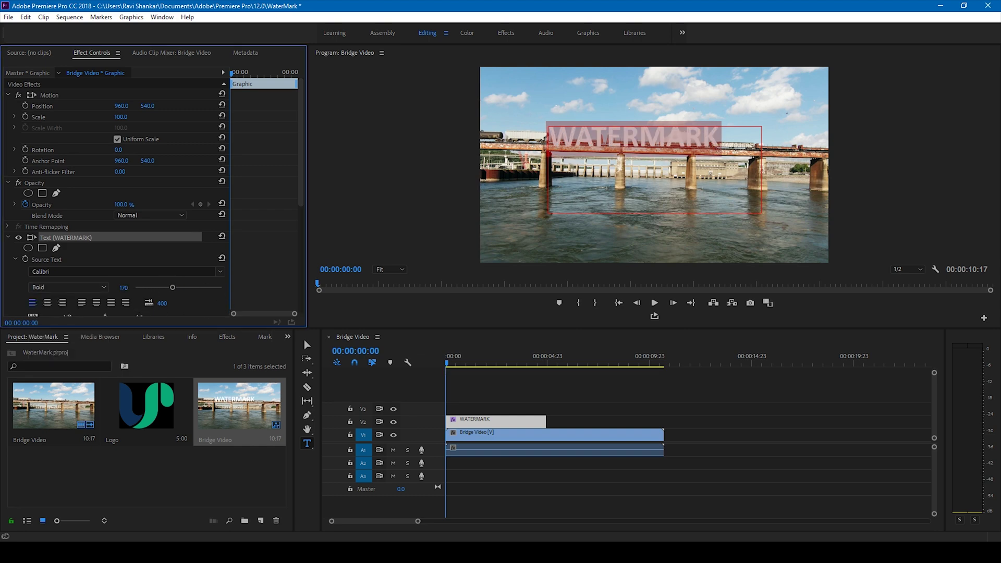
pyautogui.moveTo(124, 287); pyautogui.dragTo(149, 287)
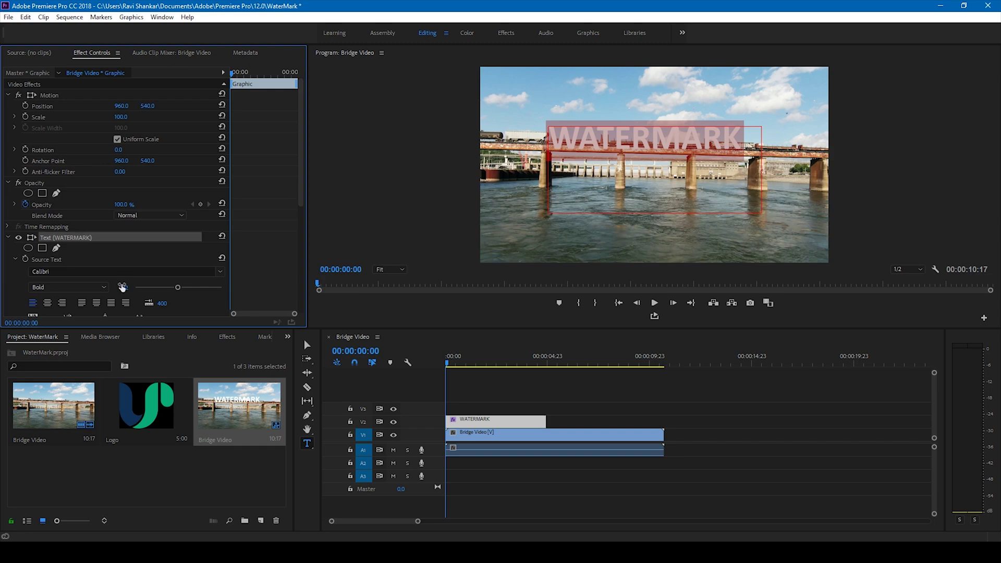
# Centre the WATERMARK title in the frame and set its opacity to 35%.
pyautogui.click(306, 346)
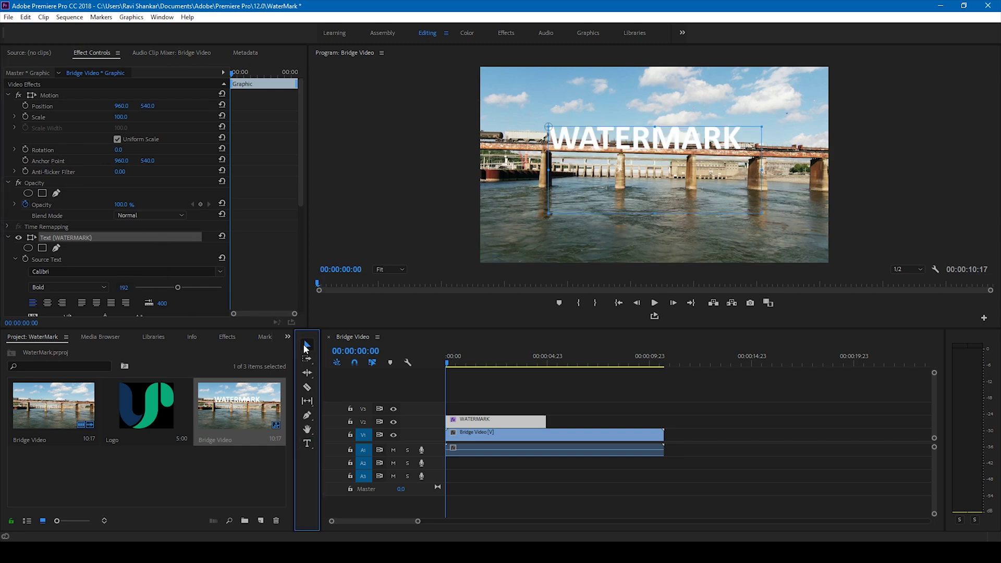
pyautogui.moveTo(300, 179); pyautogui.dragTo(298, 244)
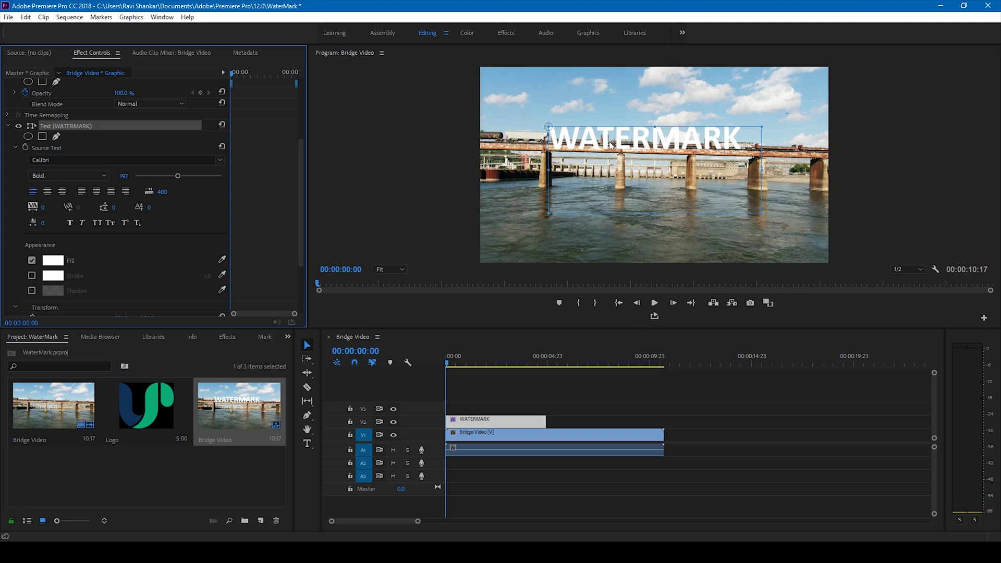
pyautogui.moveTo(609, 145); pyautogui.dragTo(625, 155)
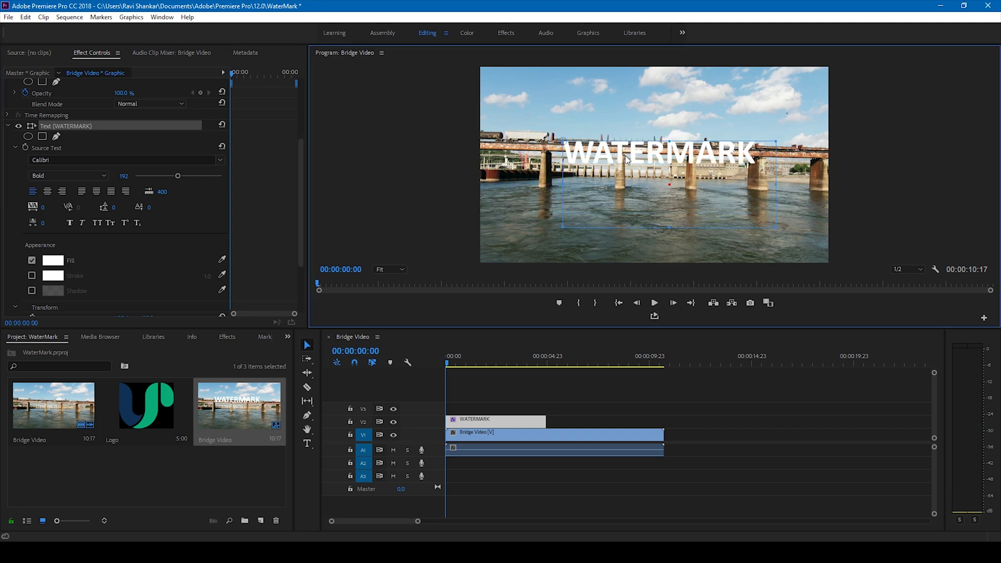
pyautogui.scroll(-3, 111, 259)
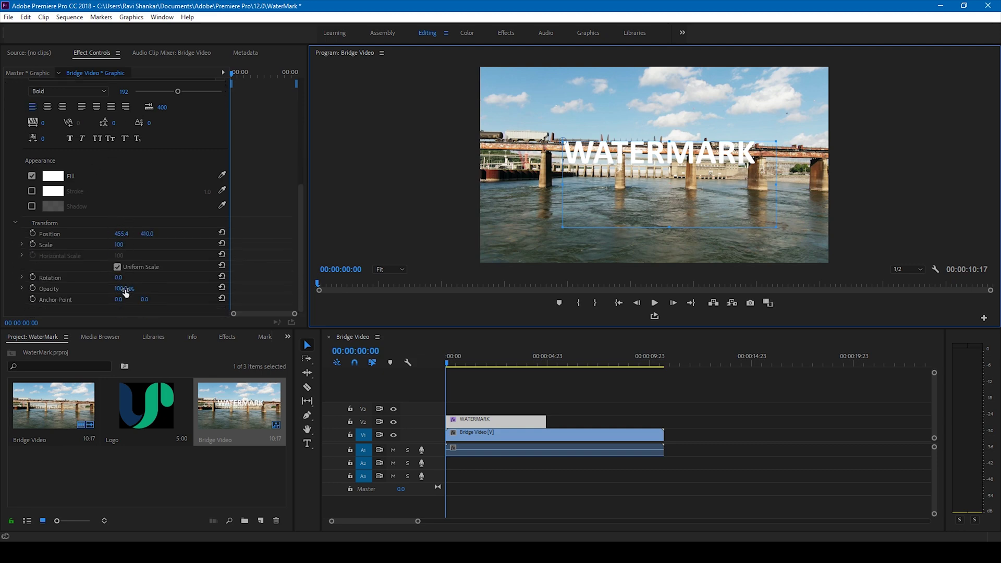
pyautogui.click(128, 287)
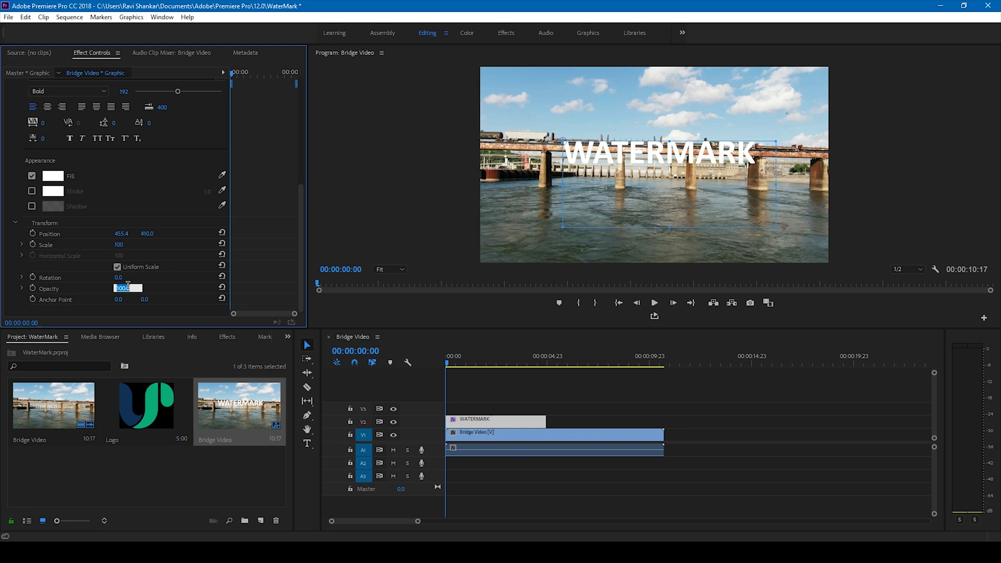
pyautogui.press('Return')
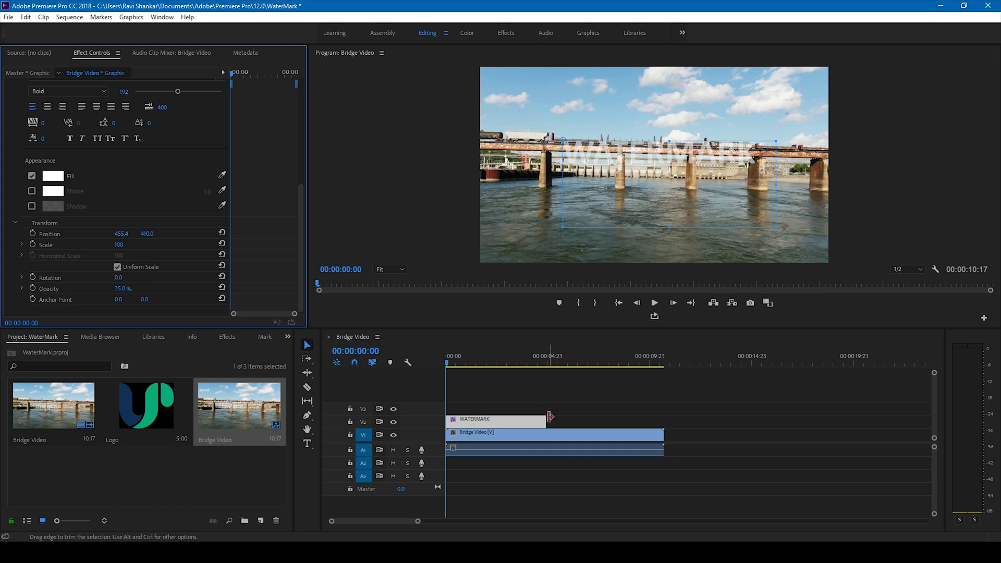
# Stretch the WATERMARK clip to the video's end, preview it, and return to the first frame.
pyautogui.moveTo(545, 419); pyautogui.dragTo(663, 423)
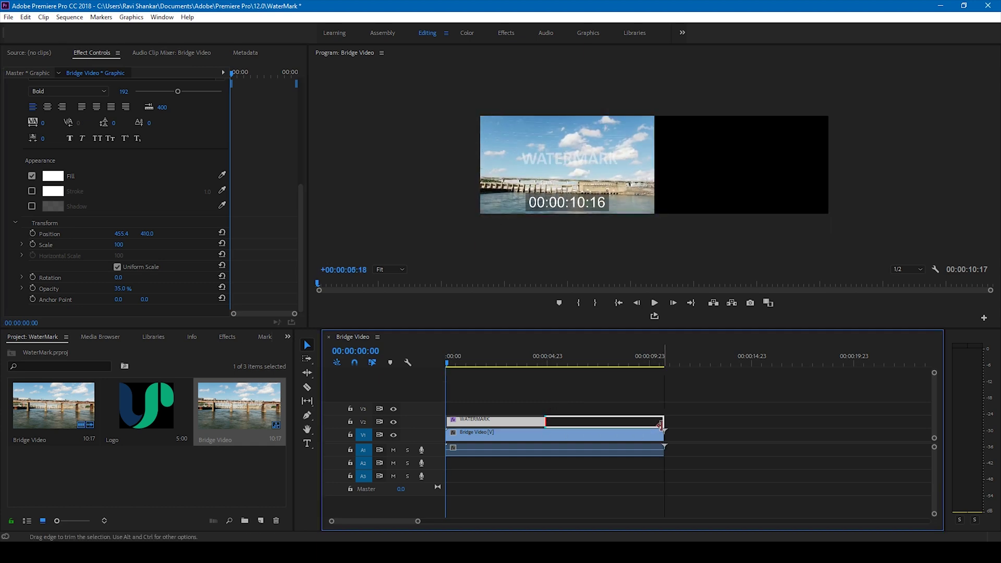
pyautogui.press('space')
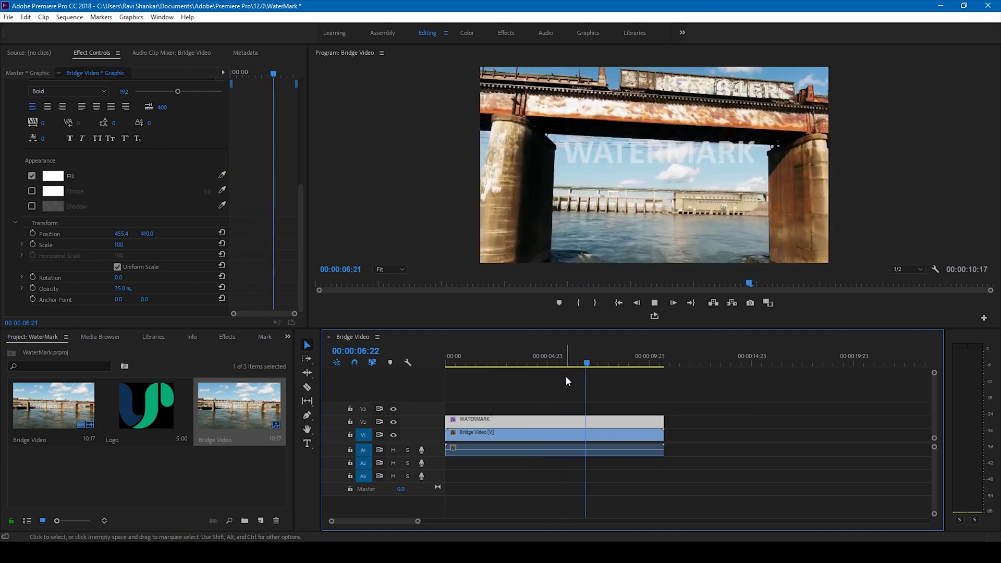
pyautogui.press('space')
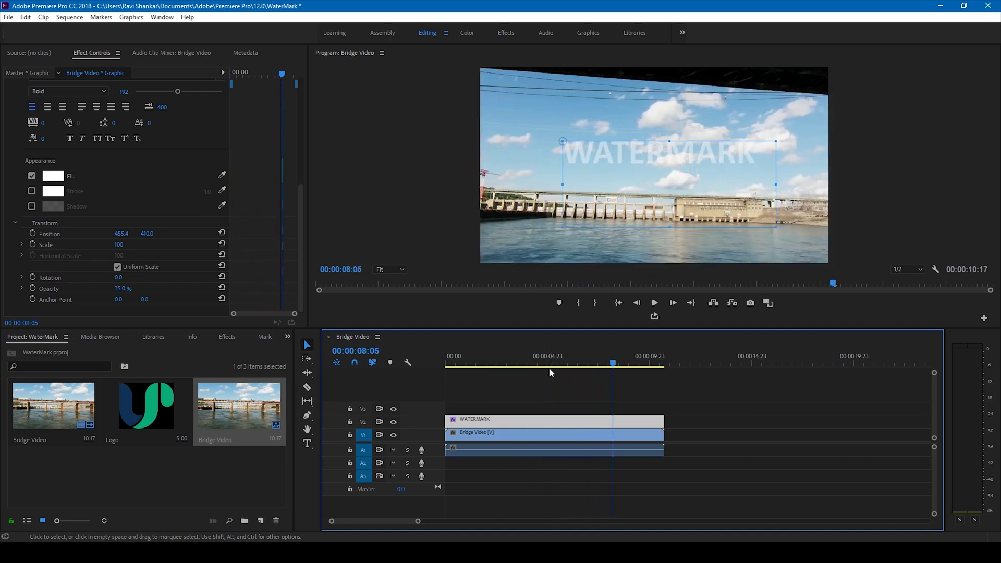
pyautogui.click(448, 365)
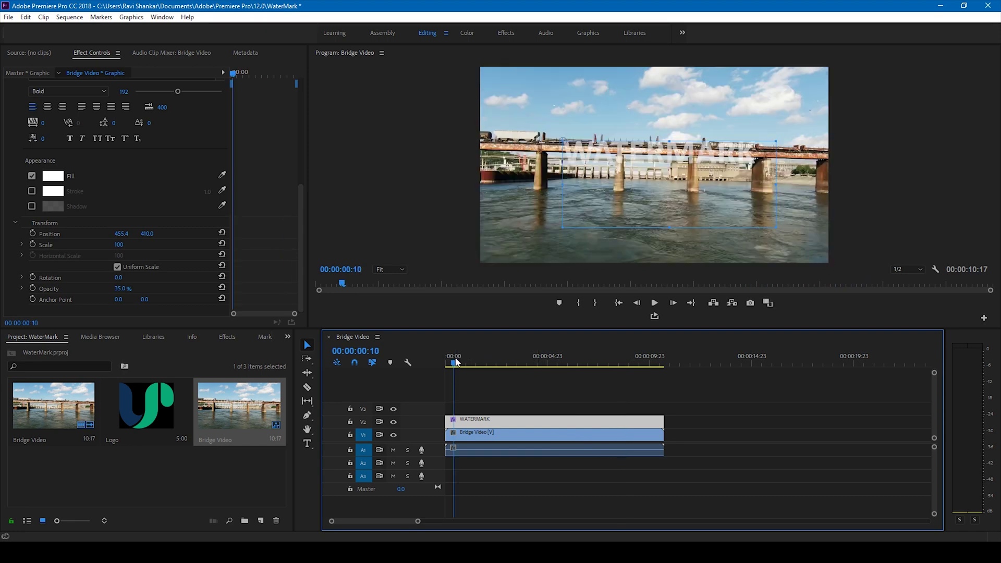
pyautogui.moveTo(448, 364); pyautogui.dragTo(436, 368)
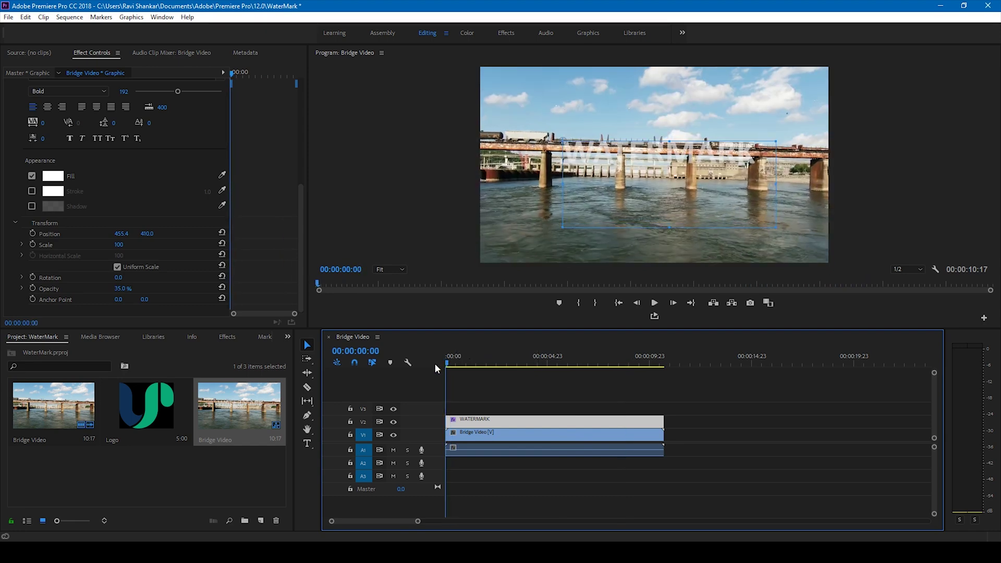
pyautogui.click(127, 480)
# Place the Logo on V3 and stretch it to the end of the sequence.
pyautogui.moveTo(142, 410); pyautogui.dragTo(408, 410)
pyautogui.moveTo(542, 409); pyautogui.dragTo(664, 409)
pyautogui.moveTo(578, 395); pyautogui.dragTo(578, 395)
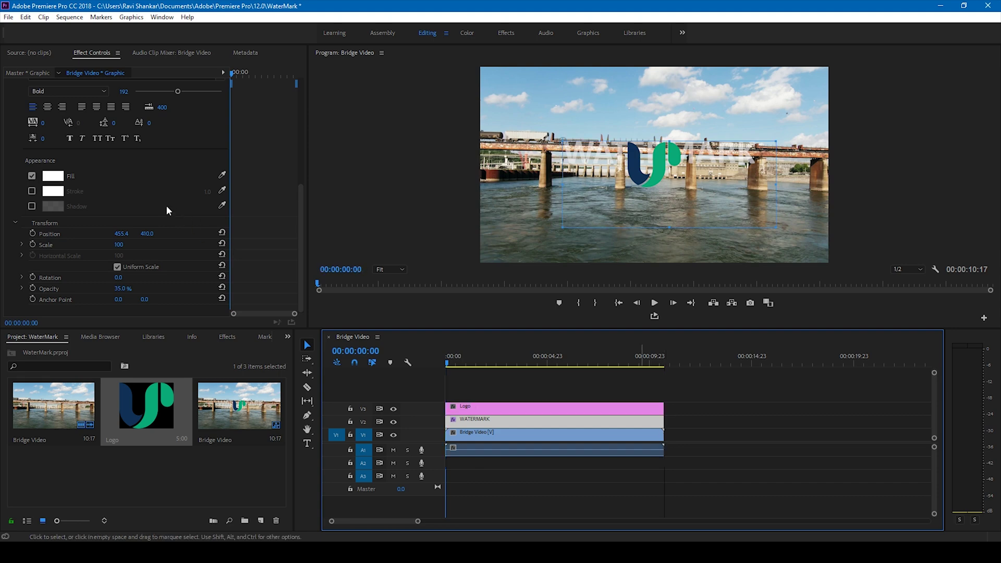
# Set the Logo's opacity to 35% and scale it down to about 51%.
pyautogui.click(451, 409)
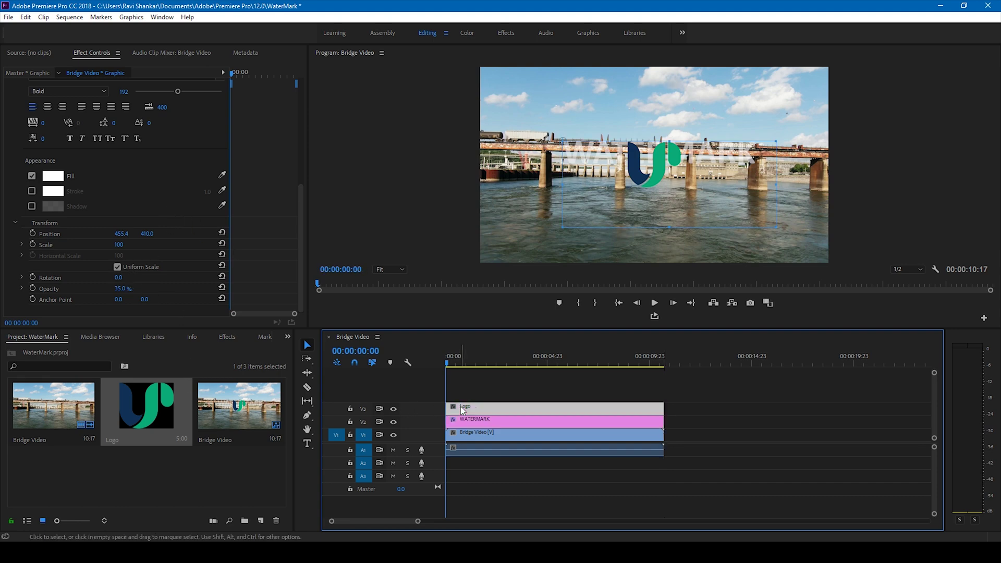
pyautogui.click(128, 204)
pyautogui.write('35')
pyautogui.press('Return')
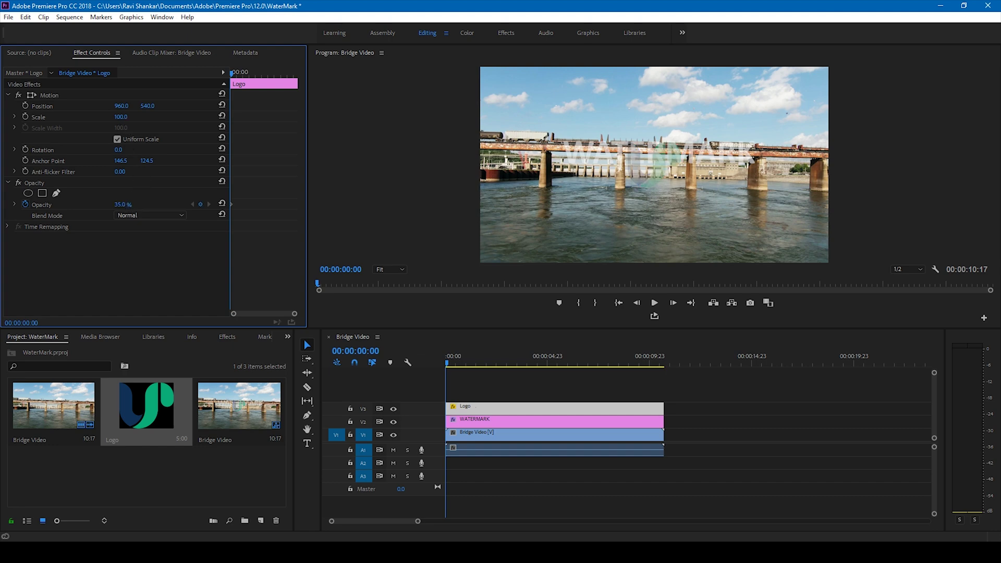
pyautogui.moveTo(121, 117); pyautogui.dragTo(271, 106)
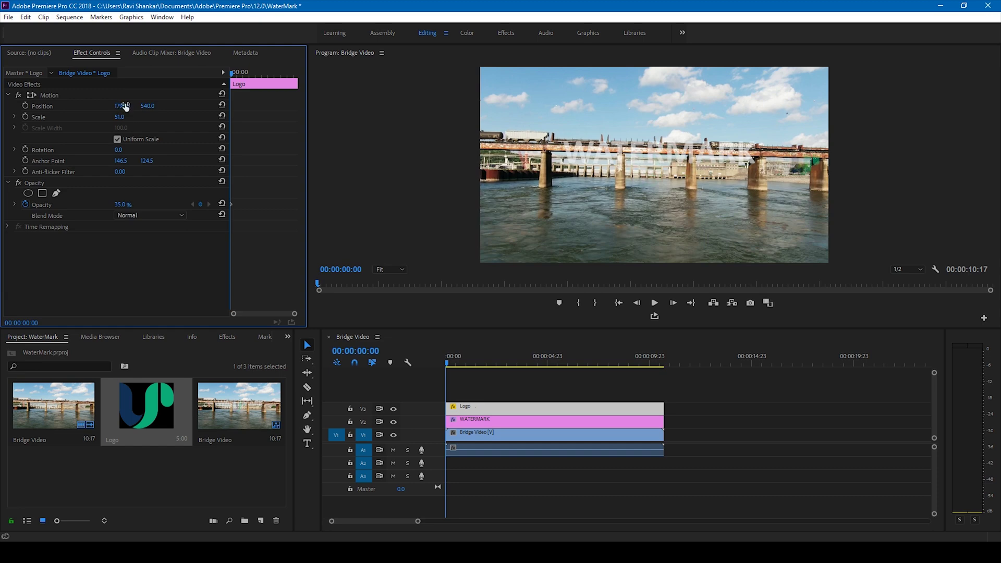
# Move the logo to the top-right corner at position 1796, 87 and preview playback.
pyautogui.moveTo(146, 106); pyautogui.dragTo(84, 106)
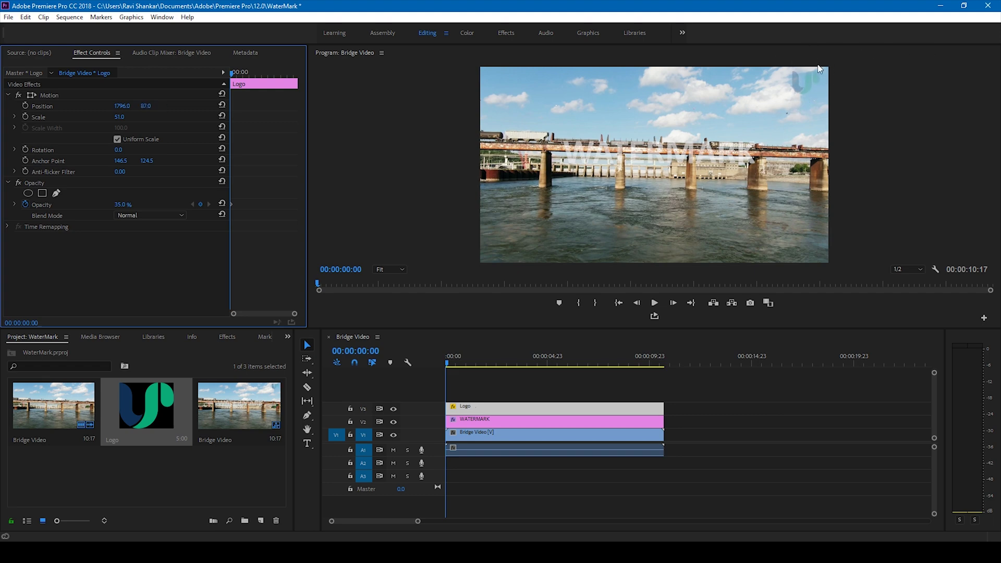
pyautogui.press('space')
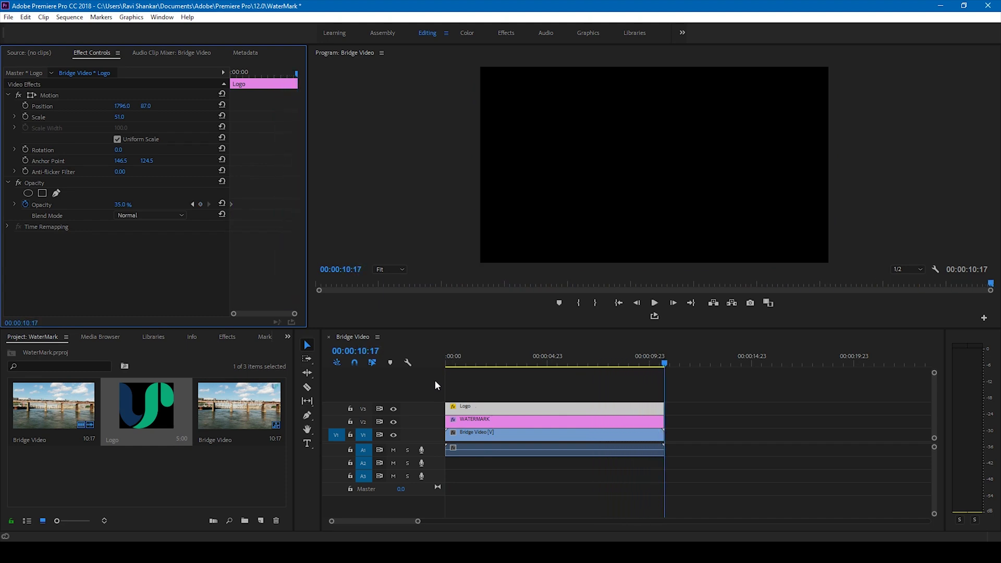
# Play the Bridge Video sequence from the first frame, restarting playback once.
pyautogui.click(441, 363)
pyautogui.press('space')
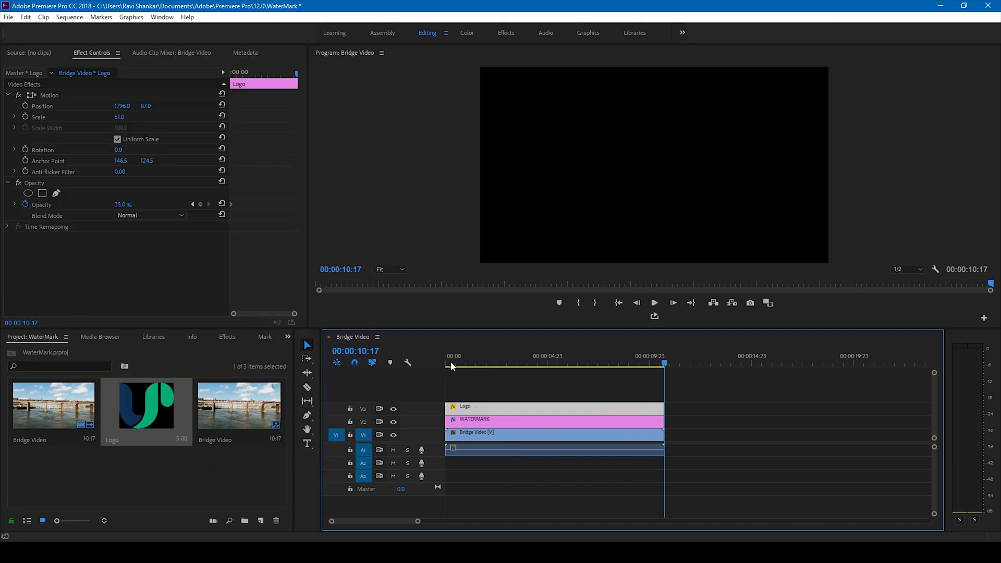
pyautogui.press('space')
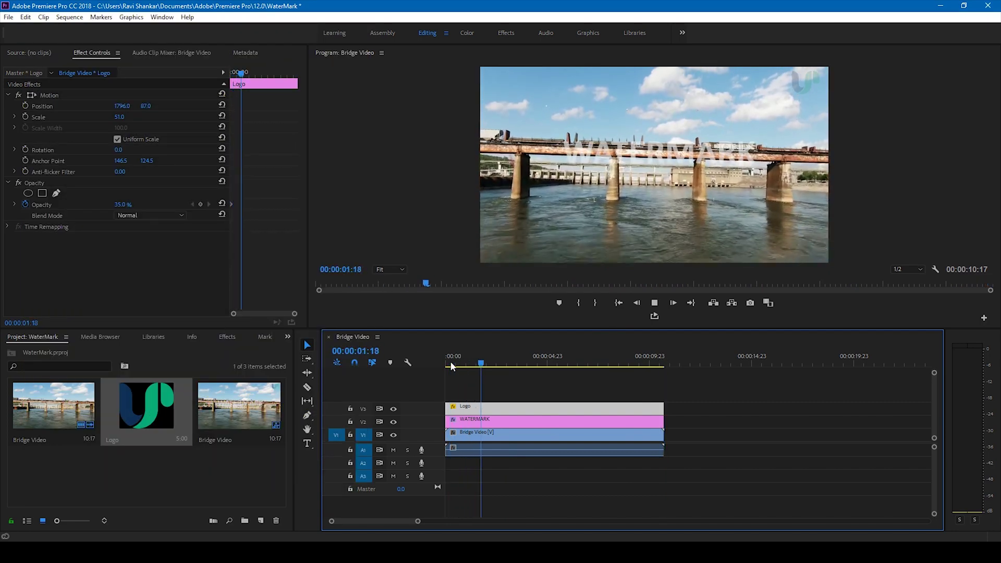